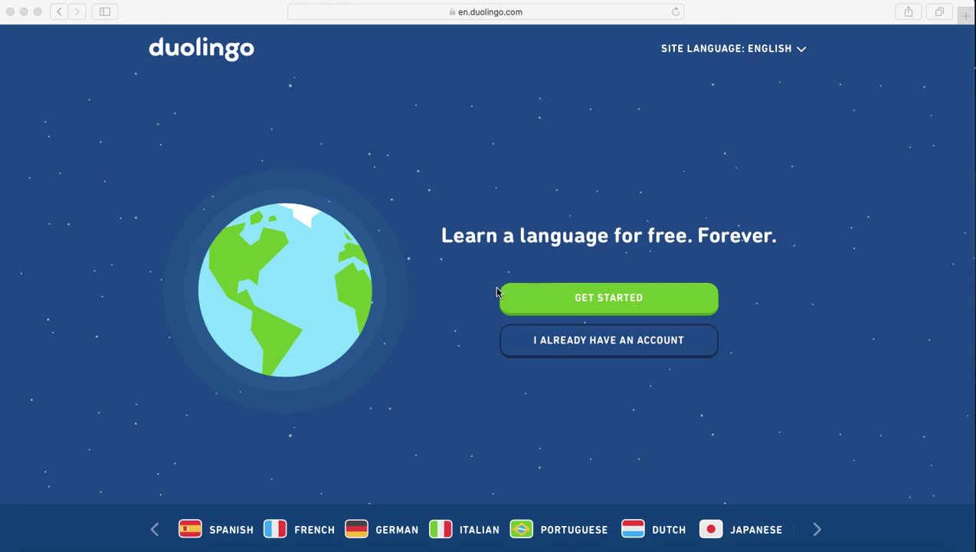
# Get started with a new course and choose Spanish as the language to learn.
pyautogui.click(582, 310)
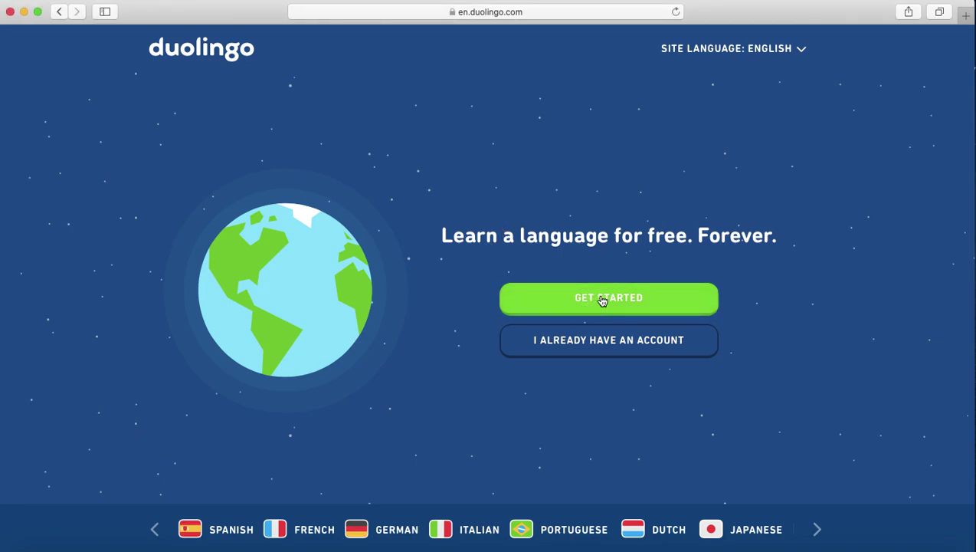
pyautogui.click(600, 300)
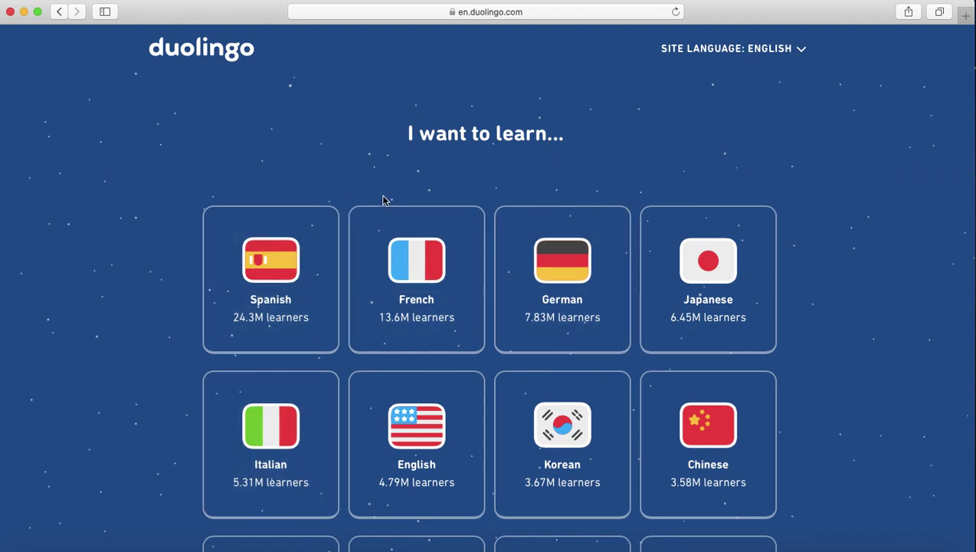
pyautogui.click(274, 268)
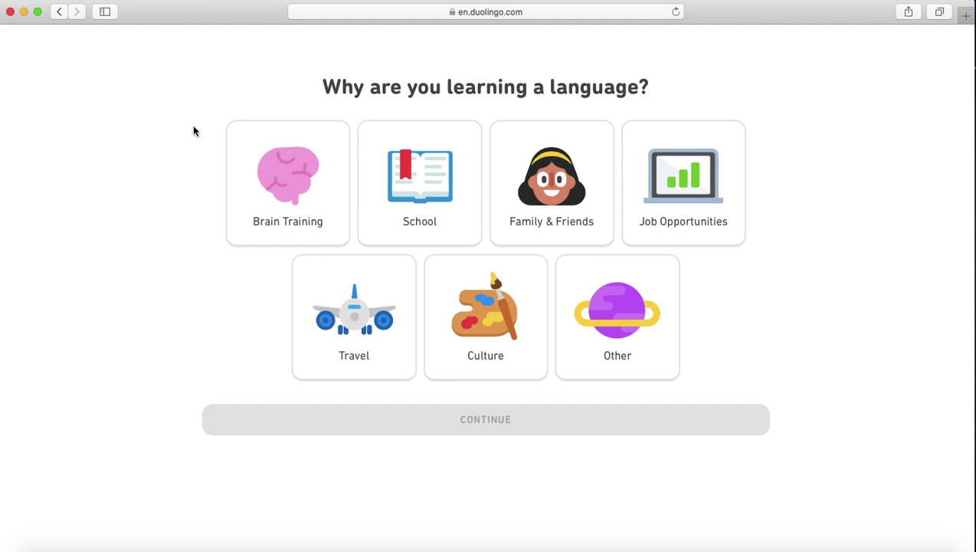
pyautogui.click(236, 168)
pyautogui.click(375, 183)
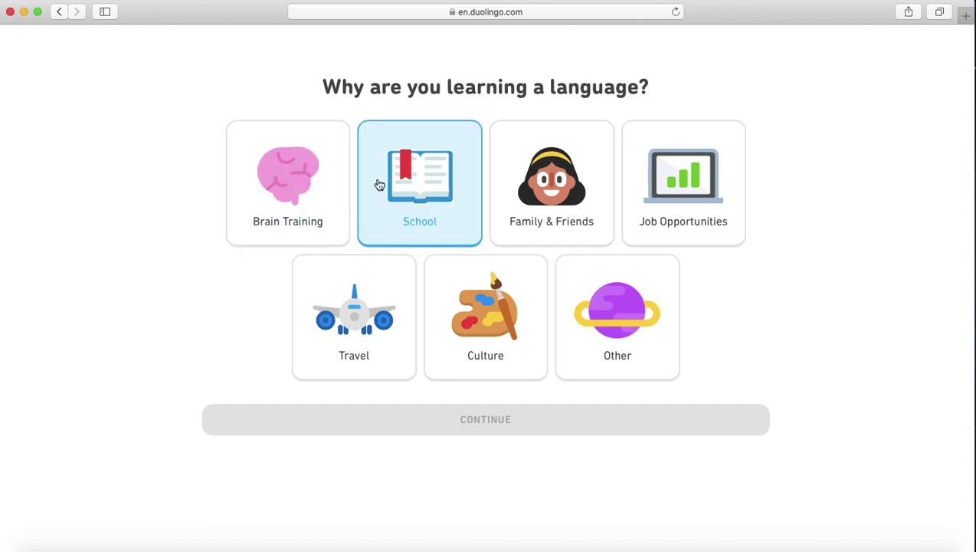
pyautogui.click(306, 242)
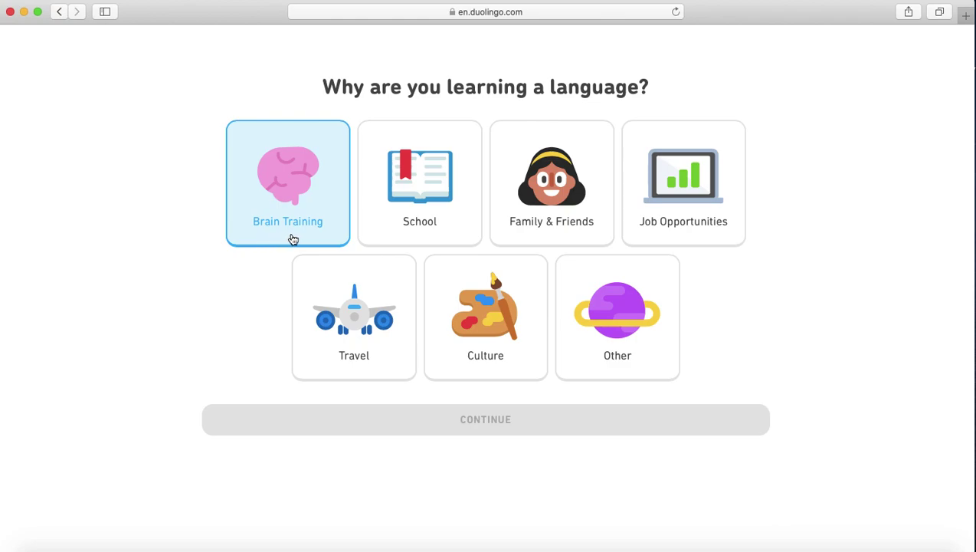
pyautogui.click(423, 238)
pyautogui.click(504, 233)
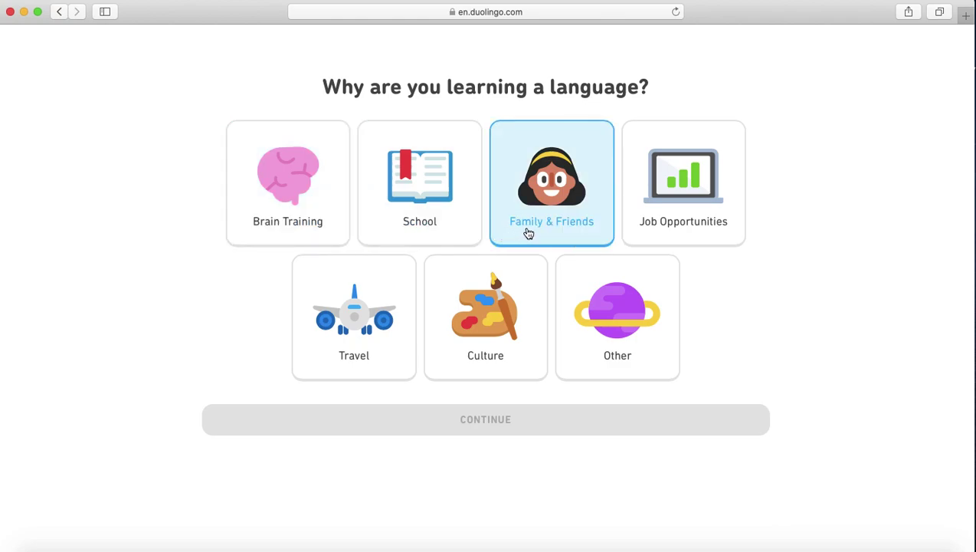
pyautogui.click(653, 237)
pyautogui.click(489, 322)
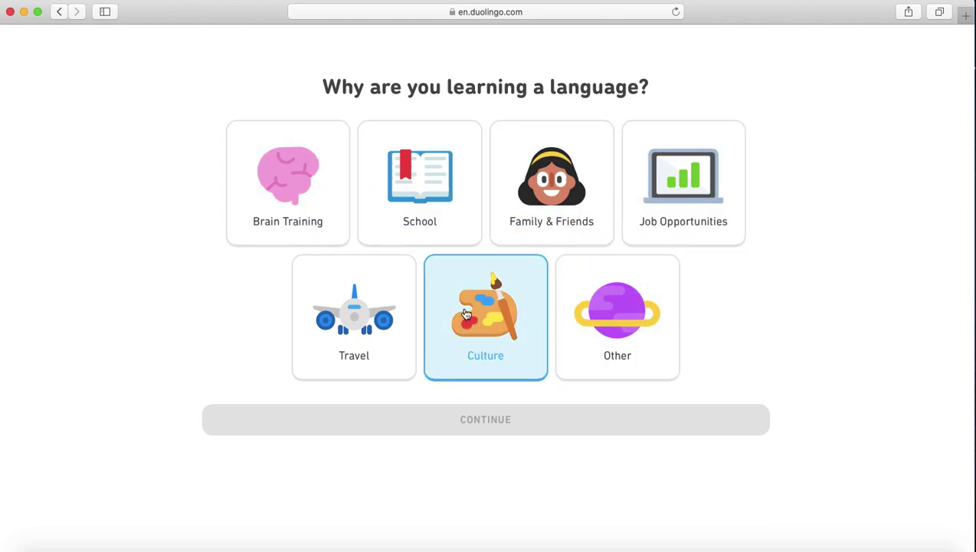
pyautogui.click(401, 286)
pyautogui.click(390, 259)
# Give School as the reason for learning and accept the Regular daily goal of 10 minutes per day.
pyautogui.click(383, 233)
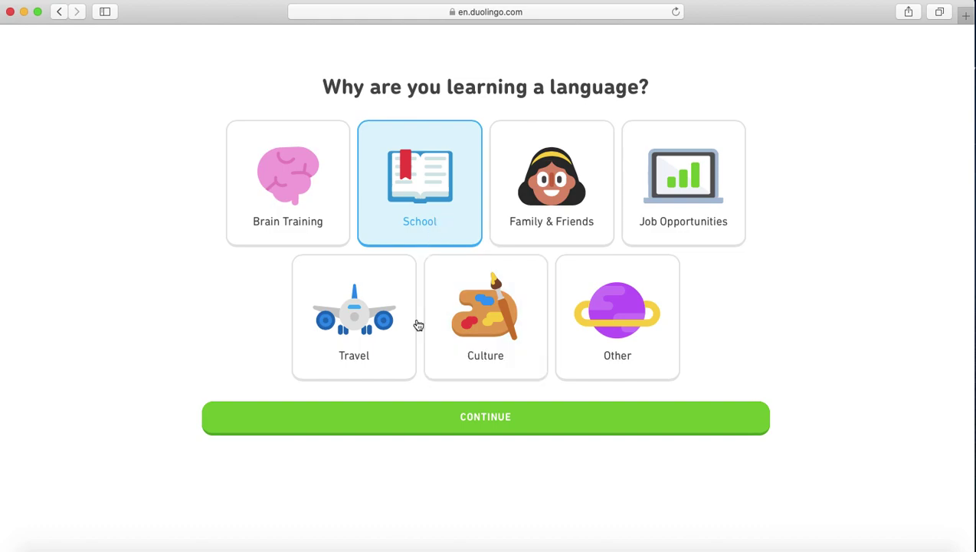
pyautogui.click(405, 421)
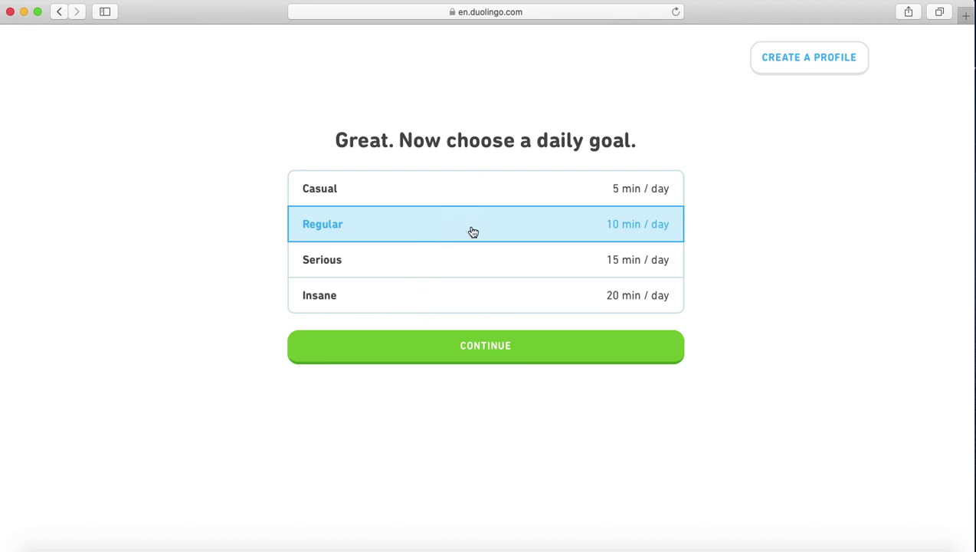
pyautogui.click(441, 353)
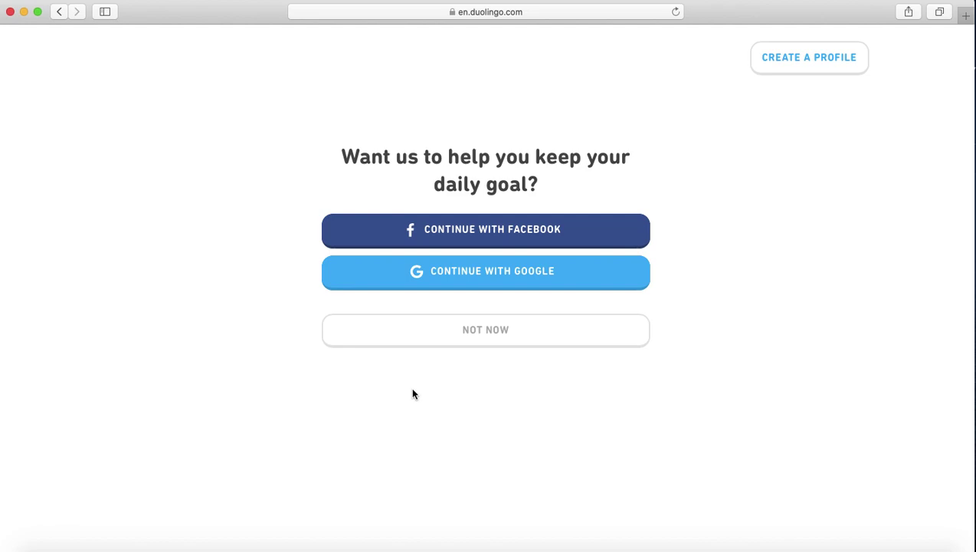
# Decline linking a Facebook or Google account and start Spanish from the basics as a new learner.
pyautogui.click(411, 340)
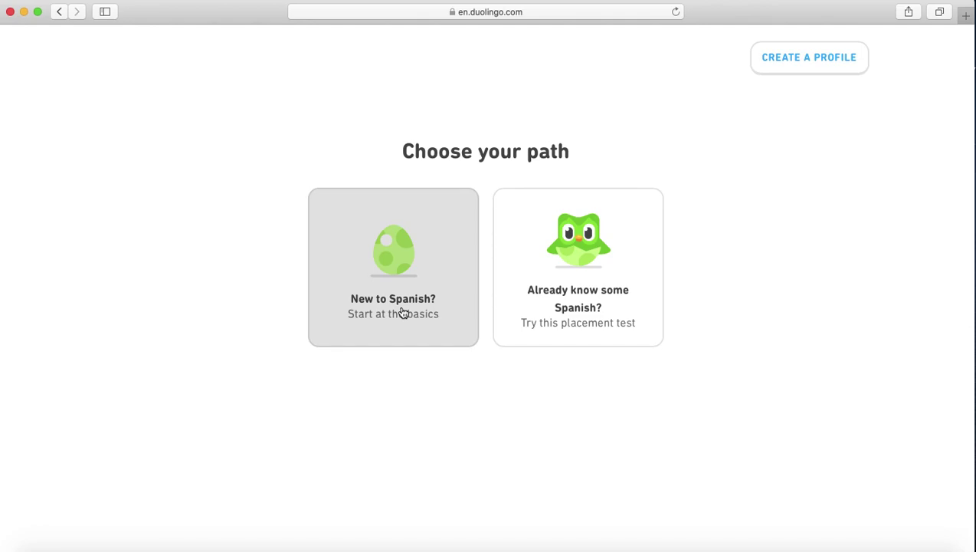
pyautogui.click(356, 315)
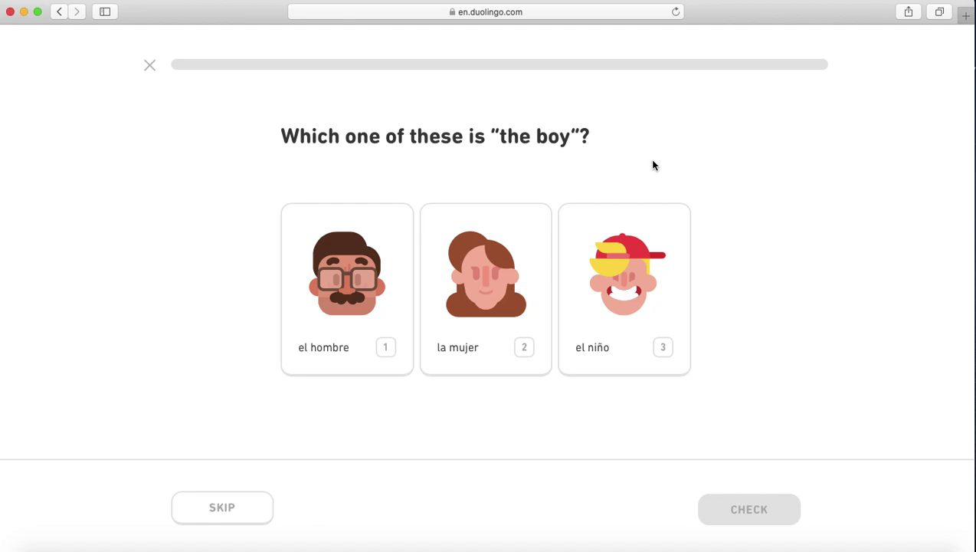
pyautogui.click(540, 272)
pyautogui.click(666, 216)
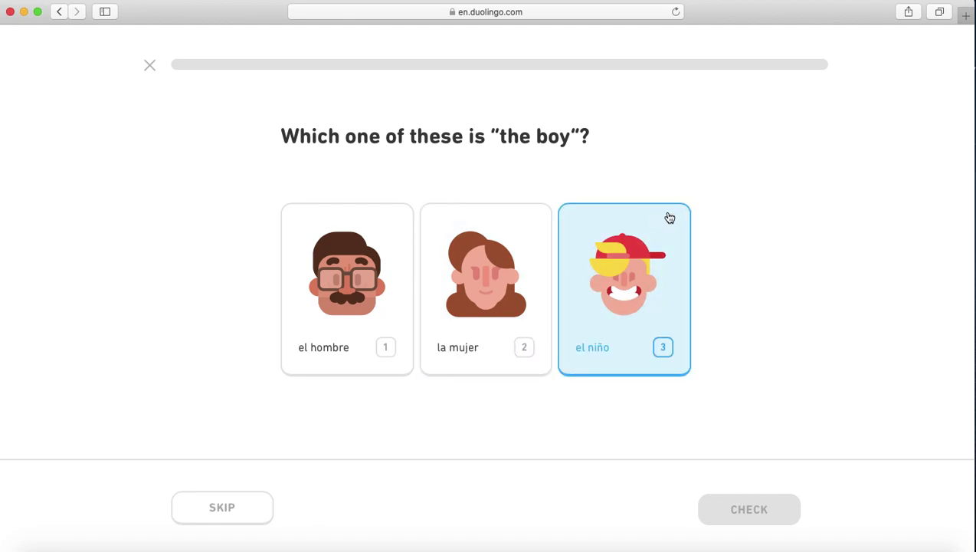
pyautogui.click(692, 230)
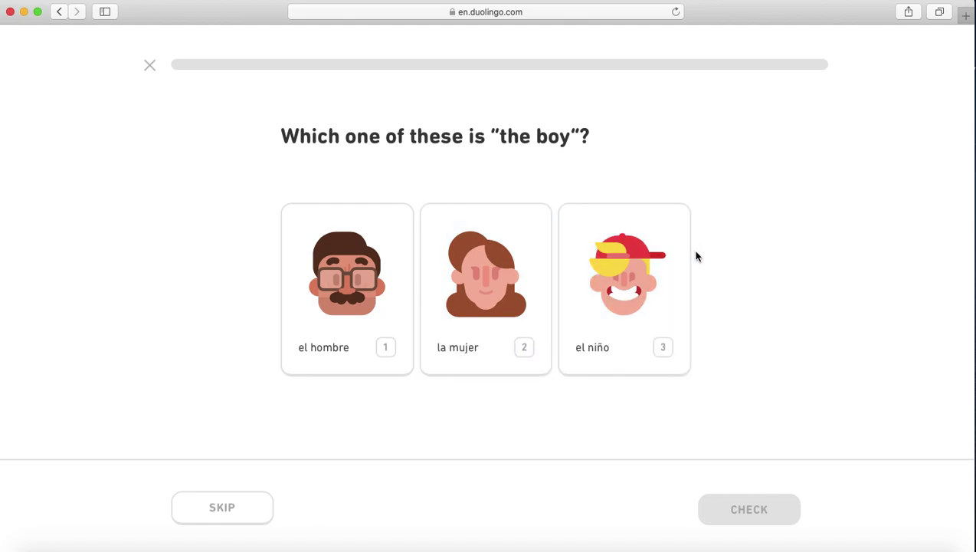
pyautogui.click(297, 305)
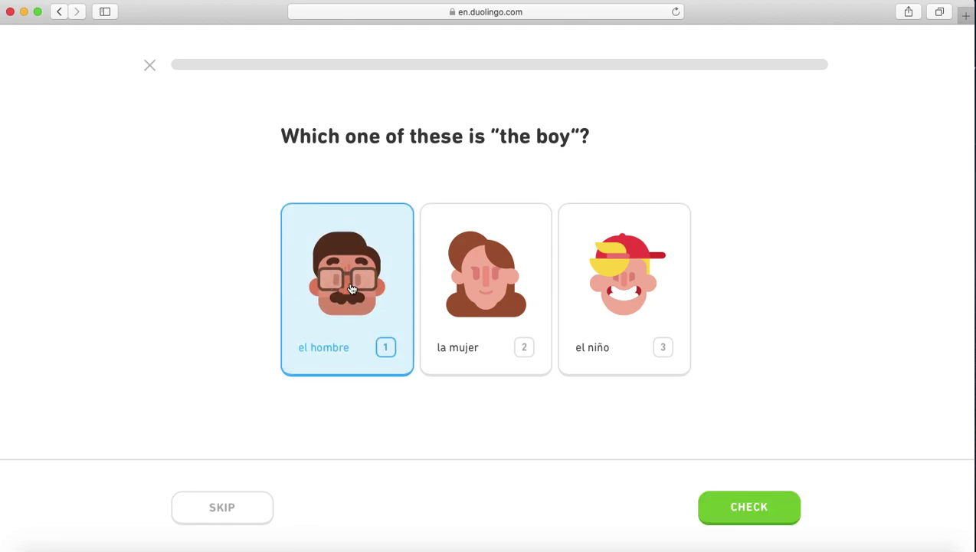
pyautogui.click(452, 294)
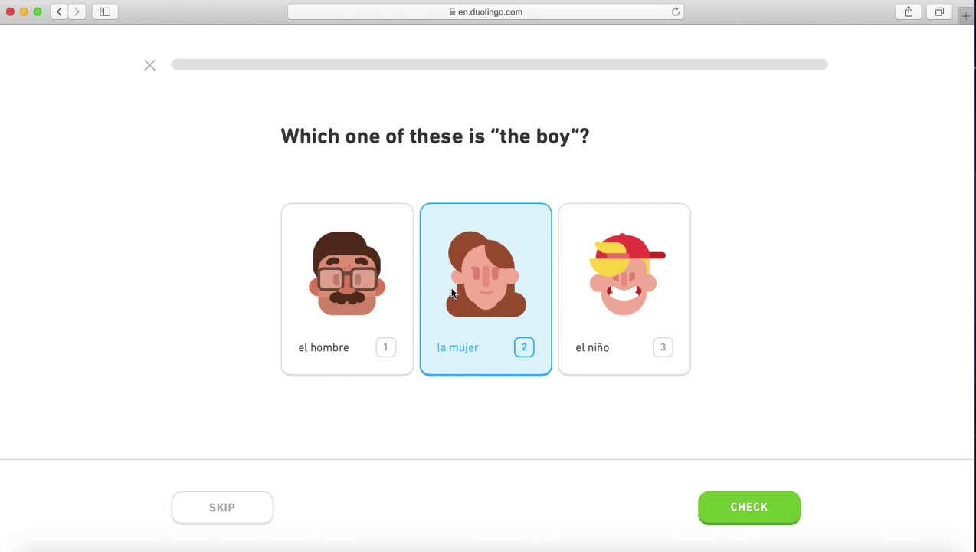
# Answer the question about "the boy" with "el niño", check it and continue to the next question.
pyautogui.click(586, 297)
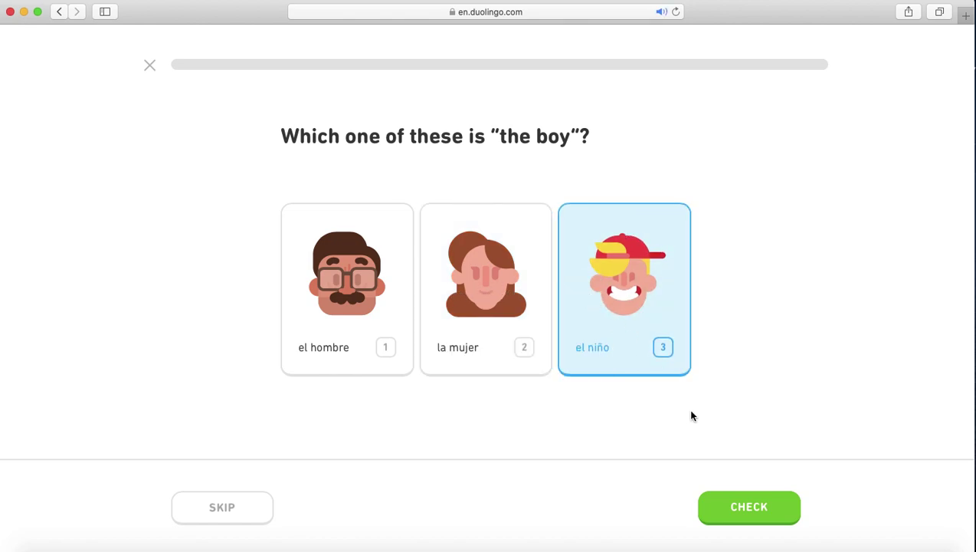
pyautogui.click(726, 507)
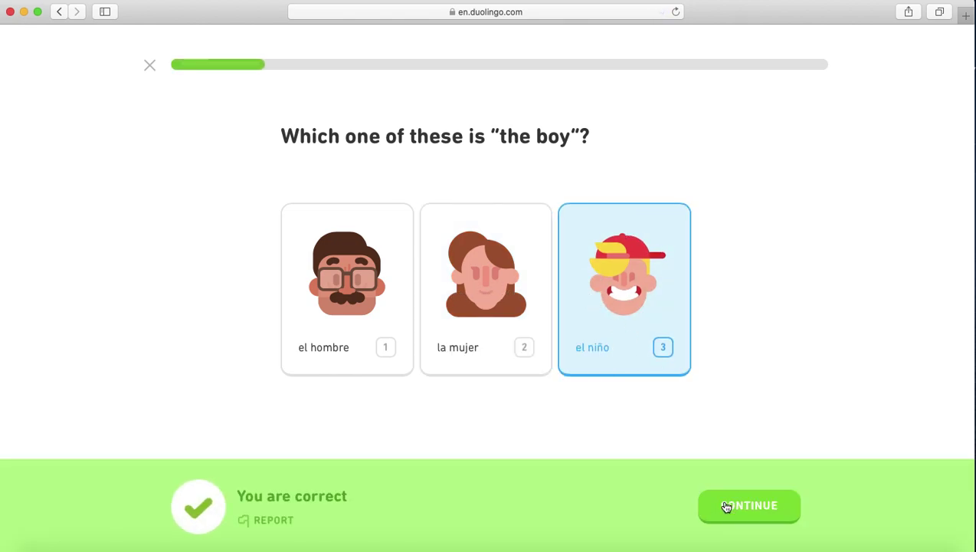
pyautogui.click(726, 506)
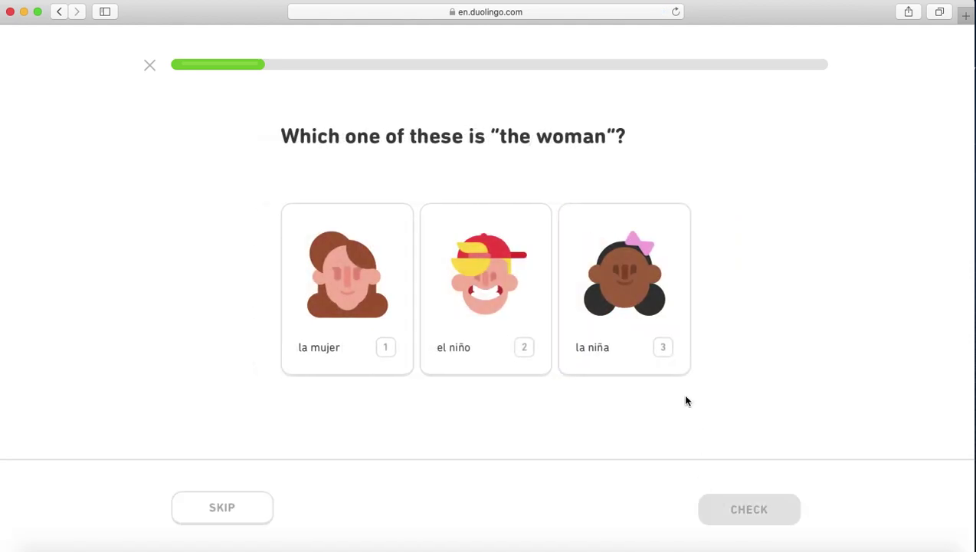
pyautogui.click(459, 279)
pyautogui.click(399, 284)
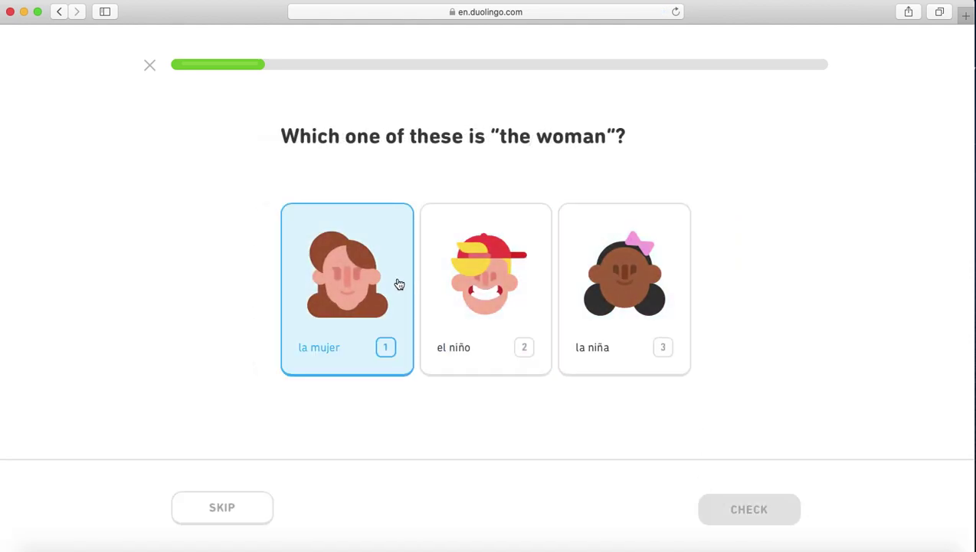
pyautogui.click(461, 291)
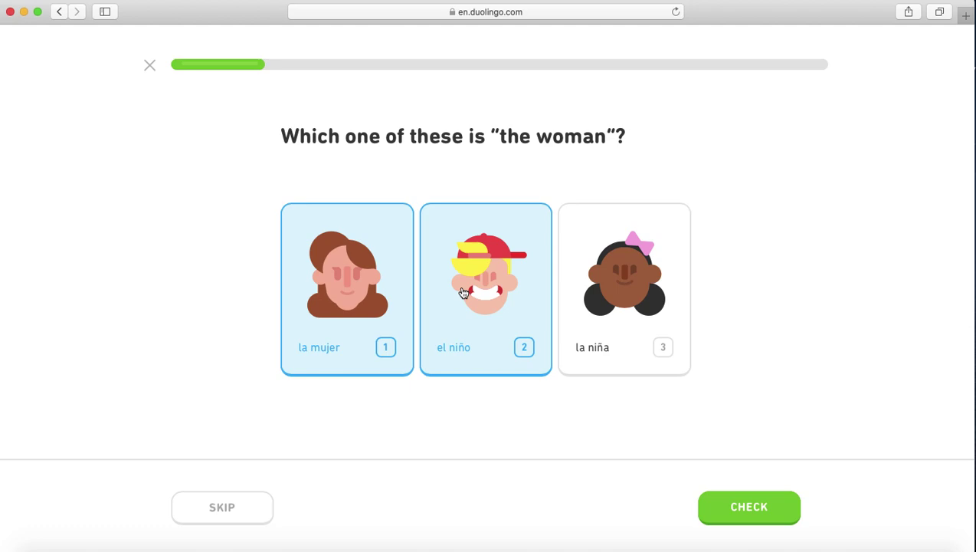
pyautogui.click(573, 289)
pyautogui.click(458, 286)
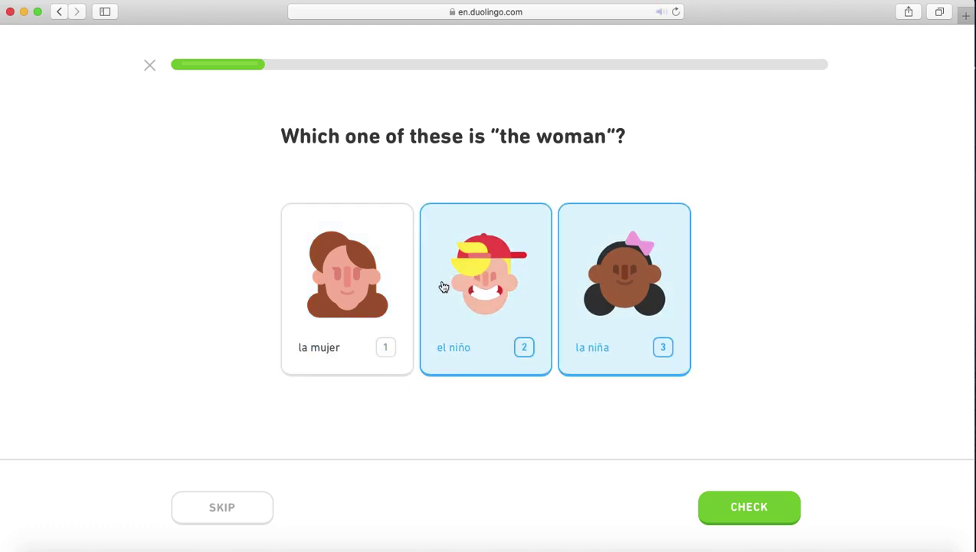
# Answer the question about "the woman" with "la mujer", check it and continue to the next exercise.
pyautogui.click(361, 272)
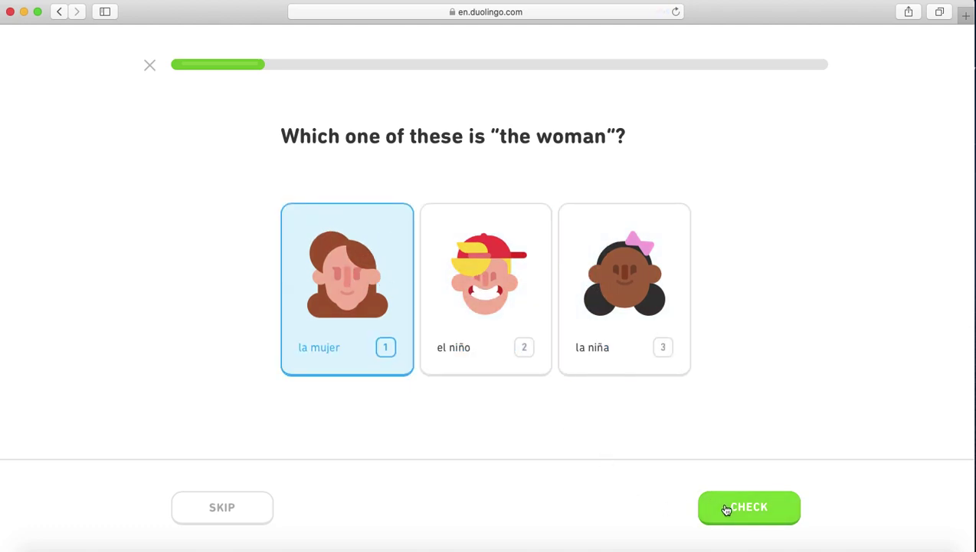
pyautogui.click(726, 508)
pyautogui.click(724, 504)
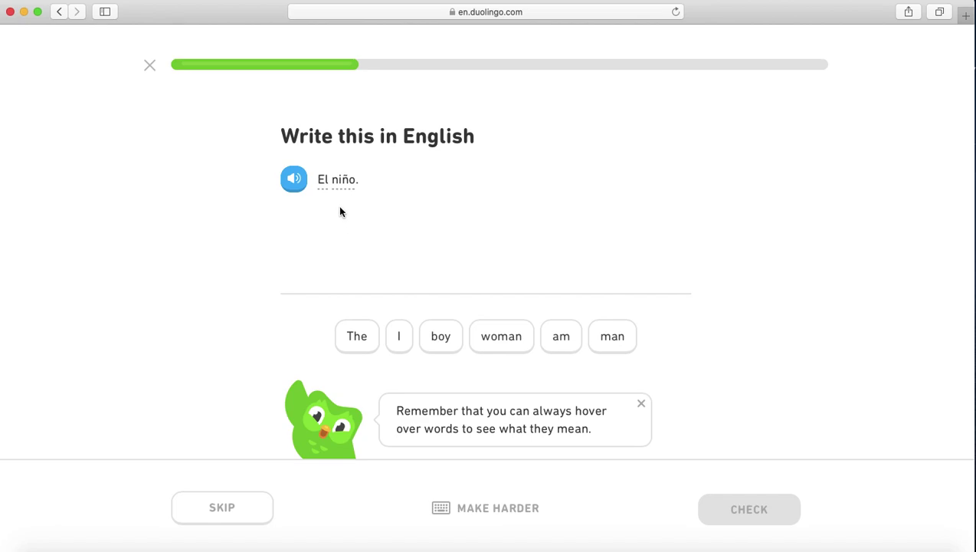
# Listen to "El niño", translate it into English as "The boy" using the word tiles, and check the answer.
pyautogui.click(294, 180)
pyautogui.click(295, 180)
pyautogui.moveTo(325, 189)
pyautogui.click(351, 334)
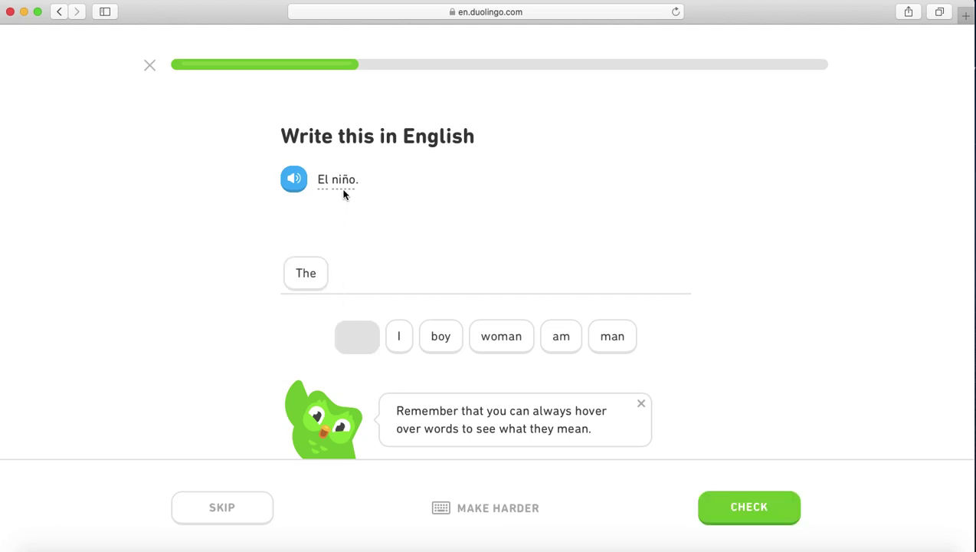
pyautogui.click(444, 336)
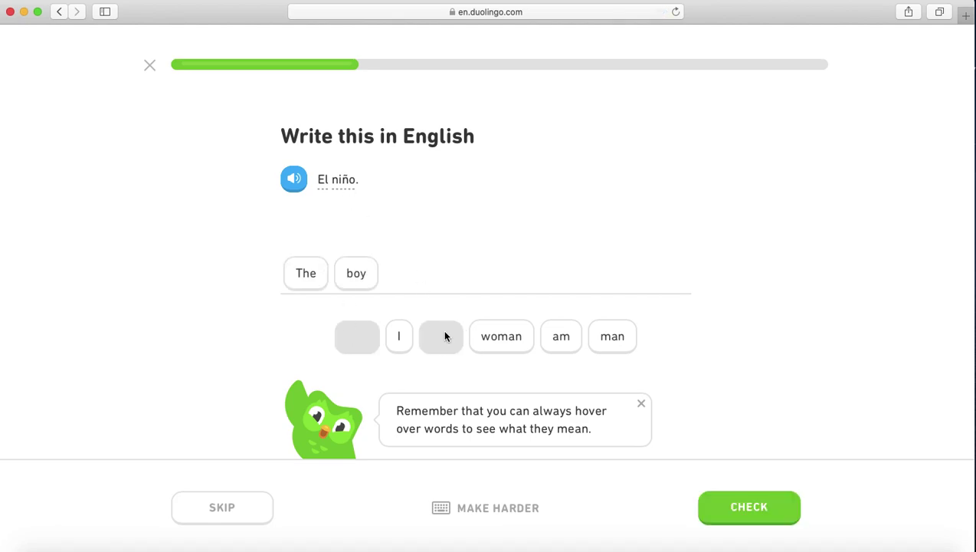
pyautogui.click(721, 506)
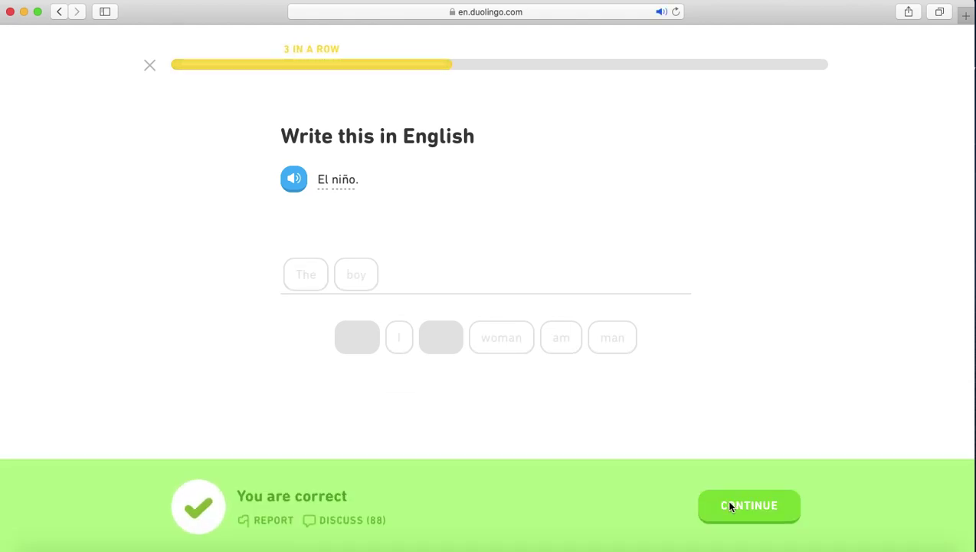